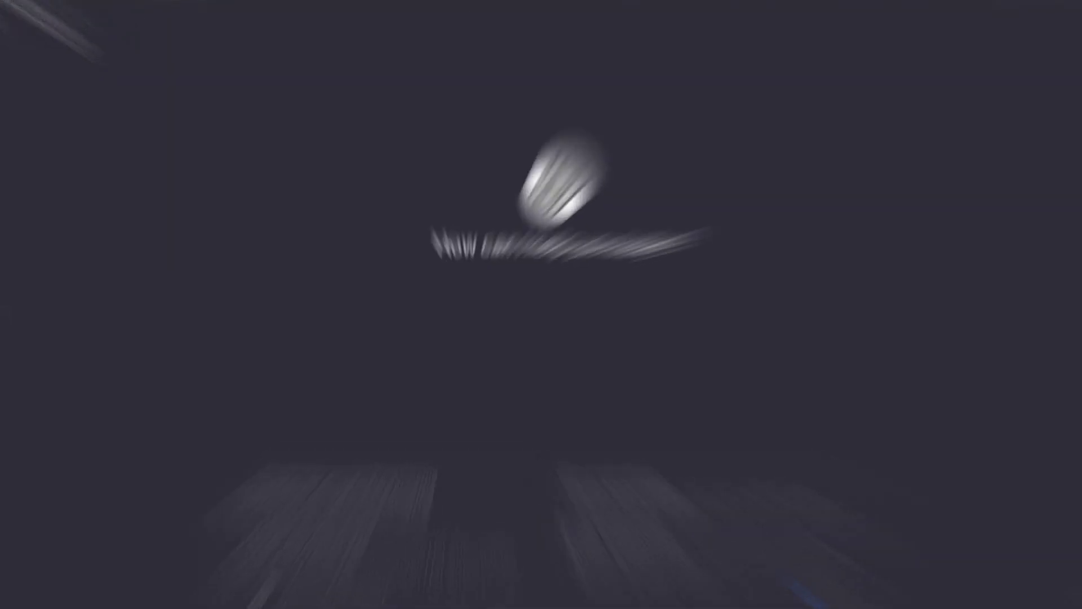
- Review the model choices offered for a new chat and bring the sidebar back into view
left_click(10, 319)
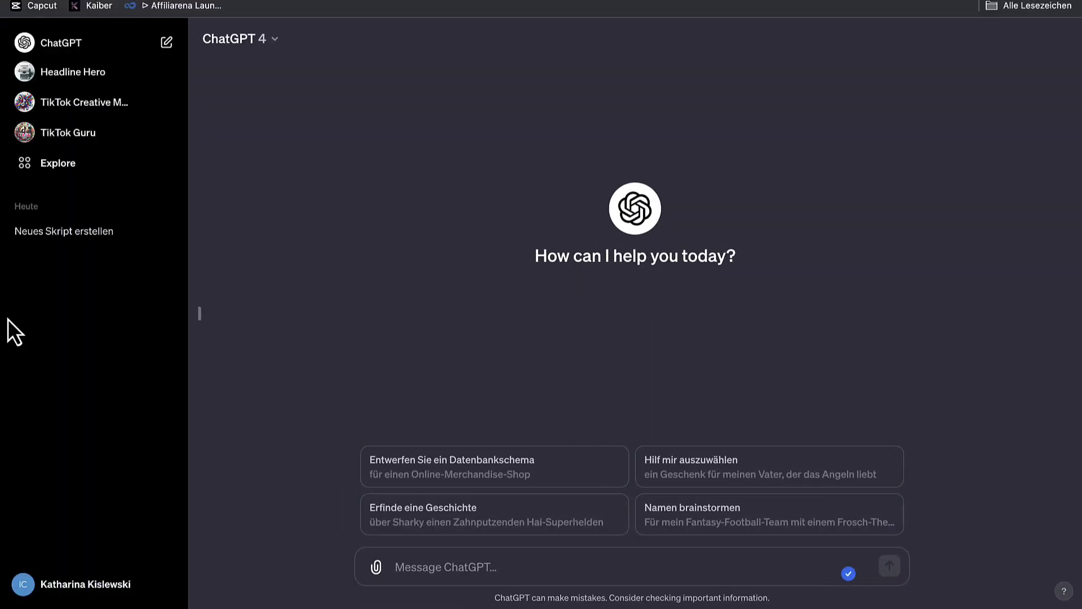
key("ctrl+shift+s")
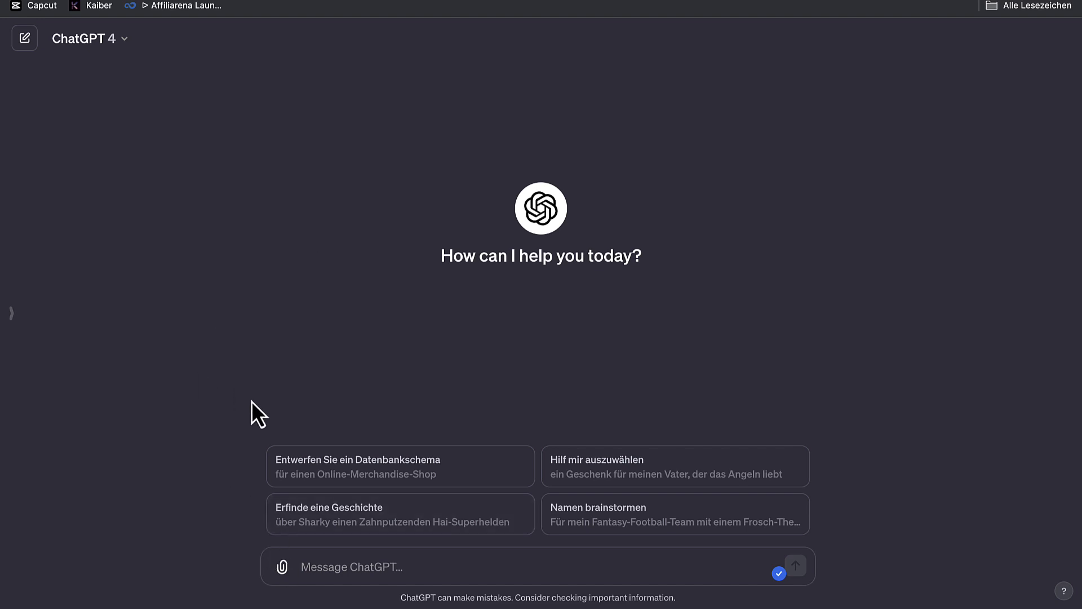
left_click(97, 48)
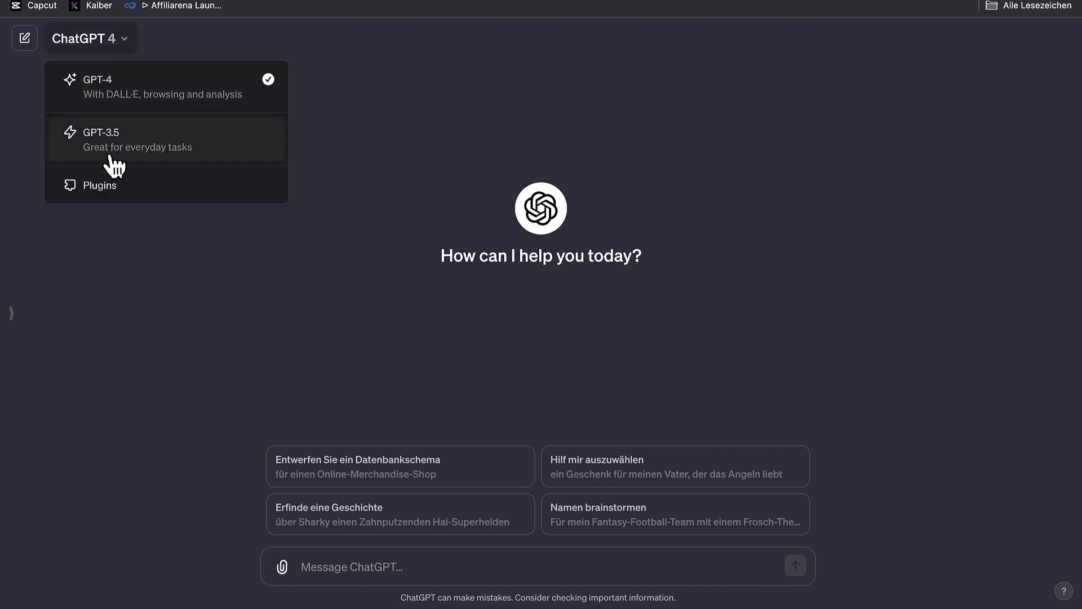
left_click(24, 39)
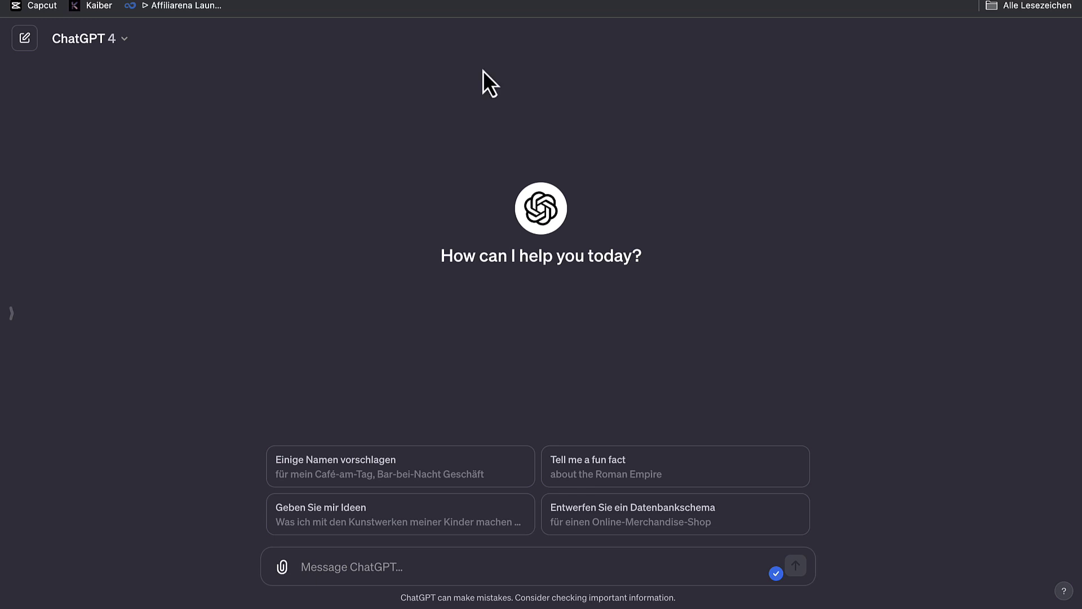
left_click(99, 48)
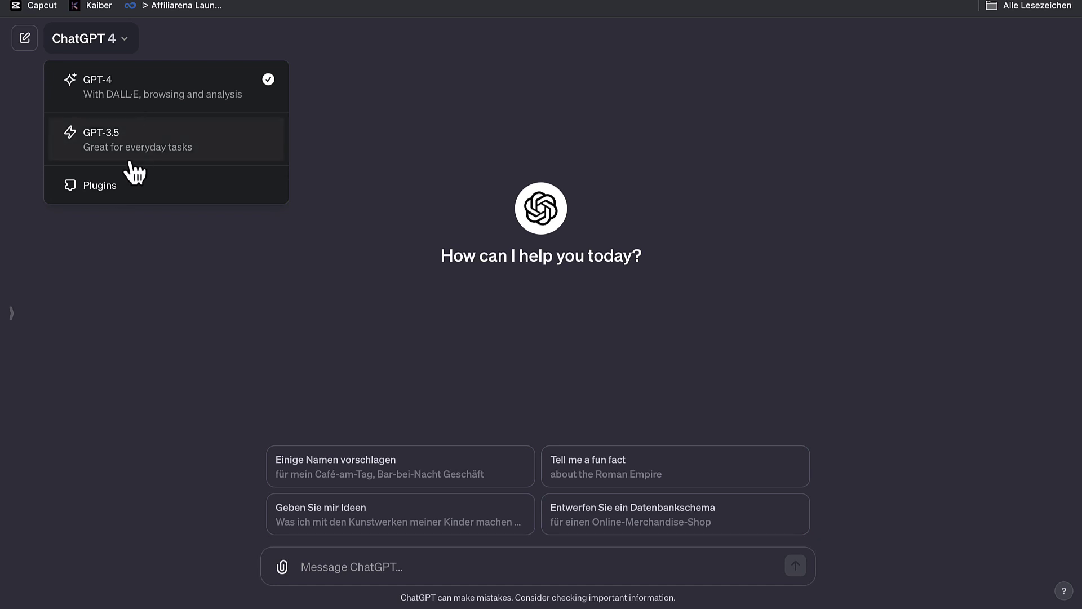
left_click(378, 155)
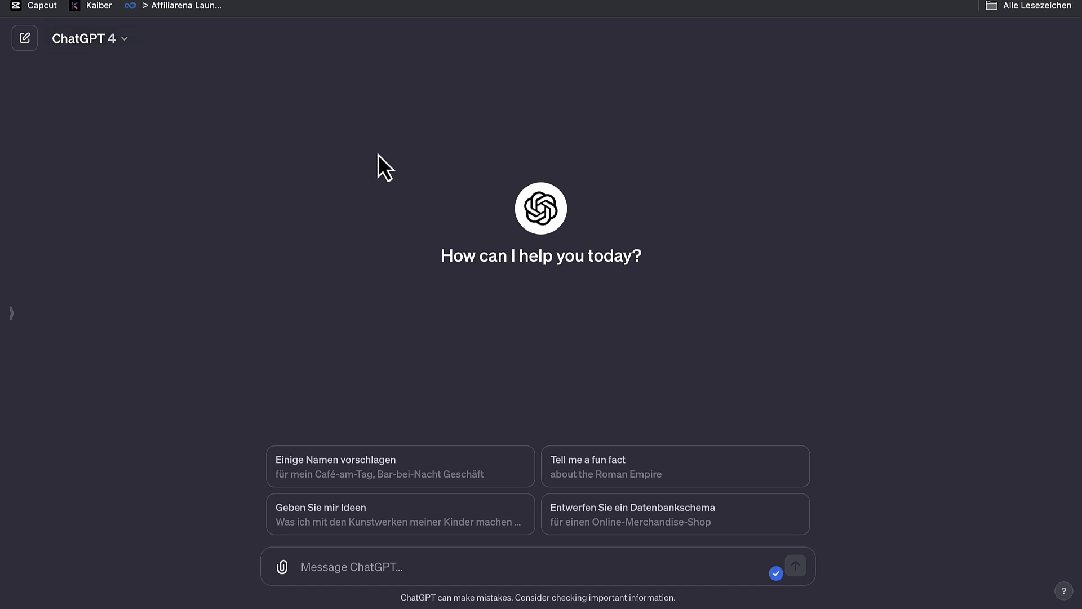
left_click(11, 313)
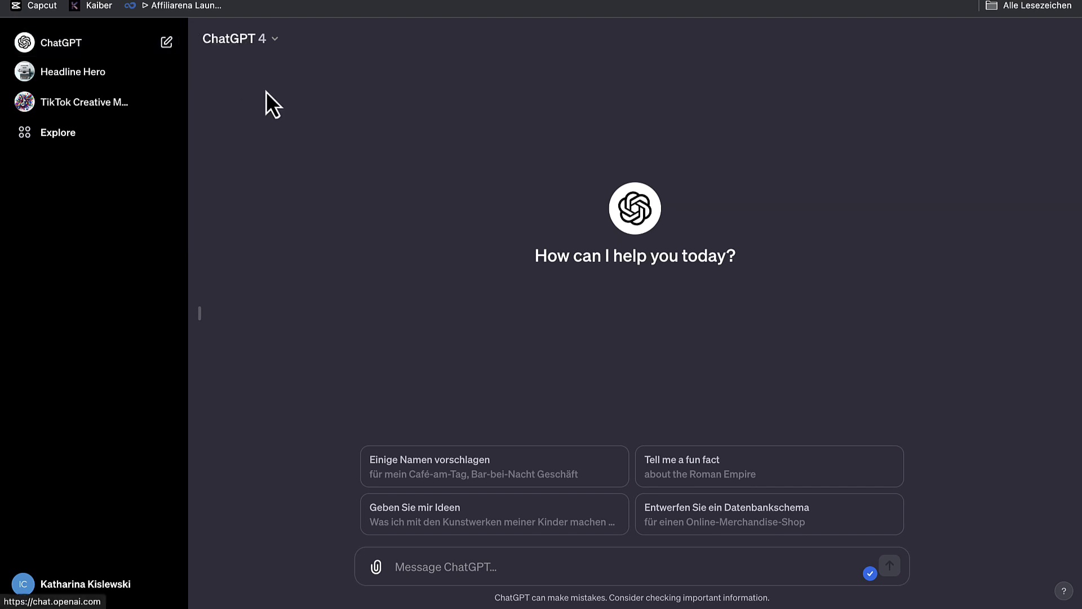
left_click(265, 39)
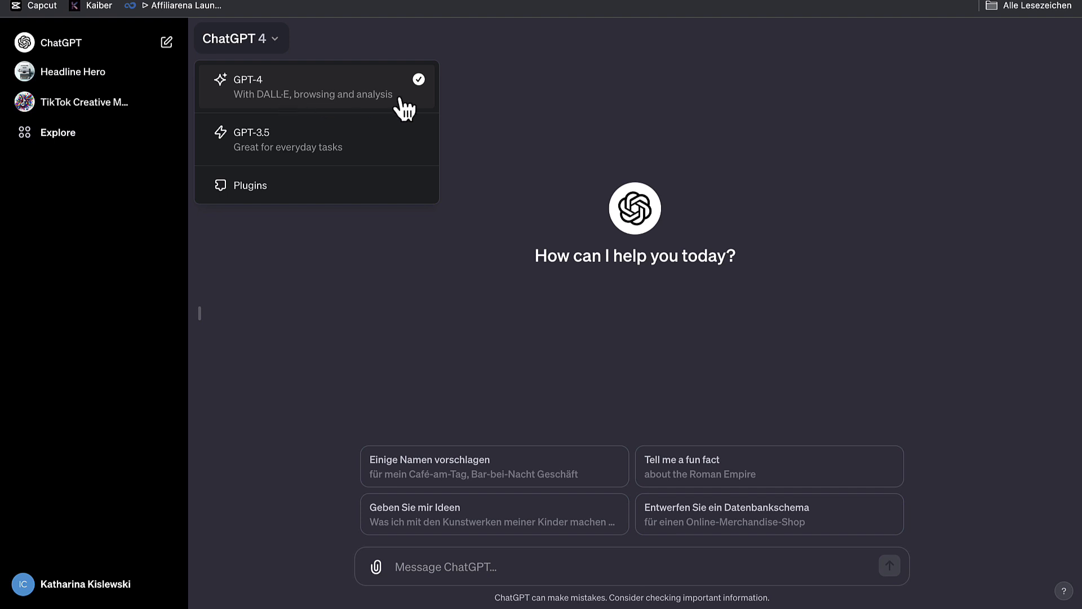
left_click(584, 115)
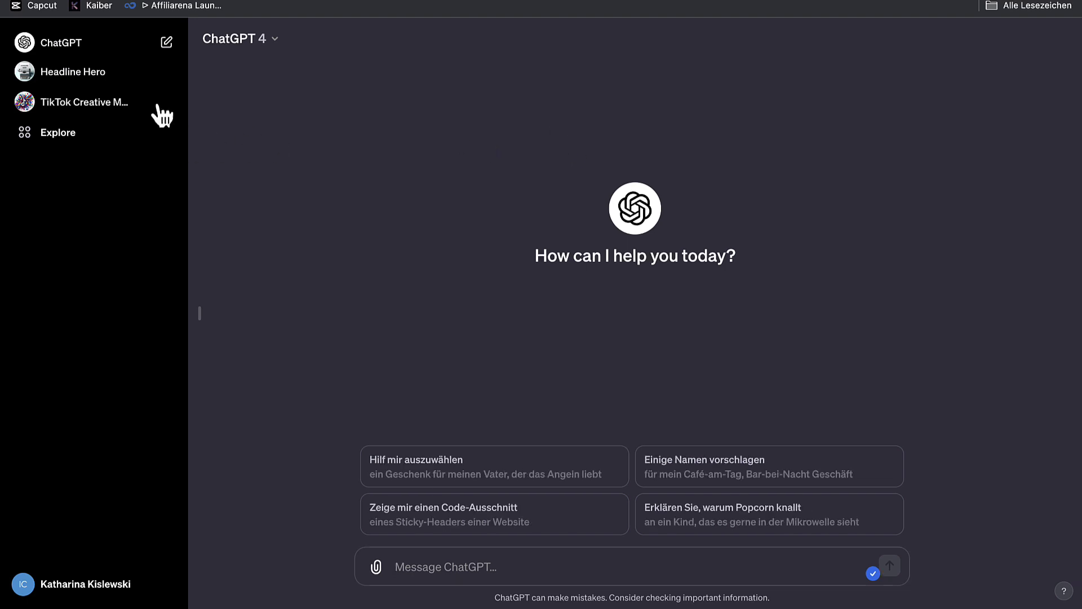
- Open the Explore page and look through the personal GPTs and the ones made by OpenAI
left_click(62, 141)
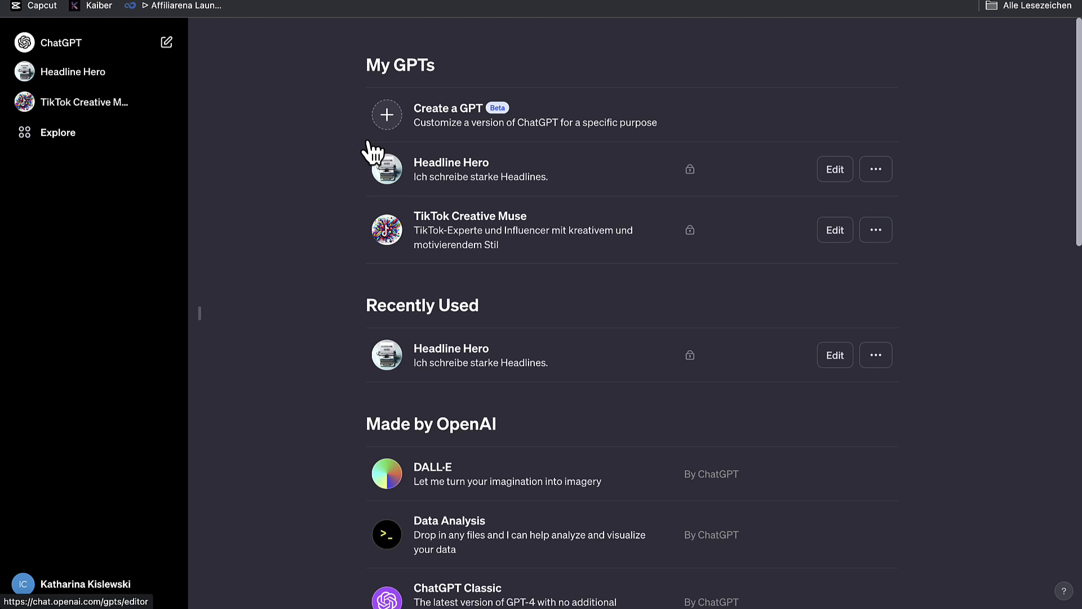
scroll(355, 237, "down", 2)
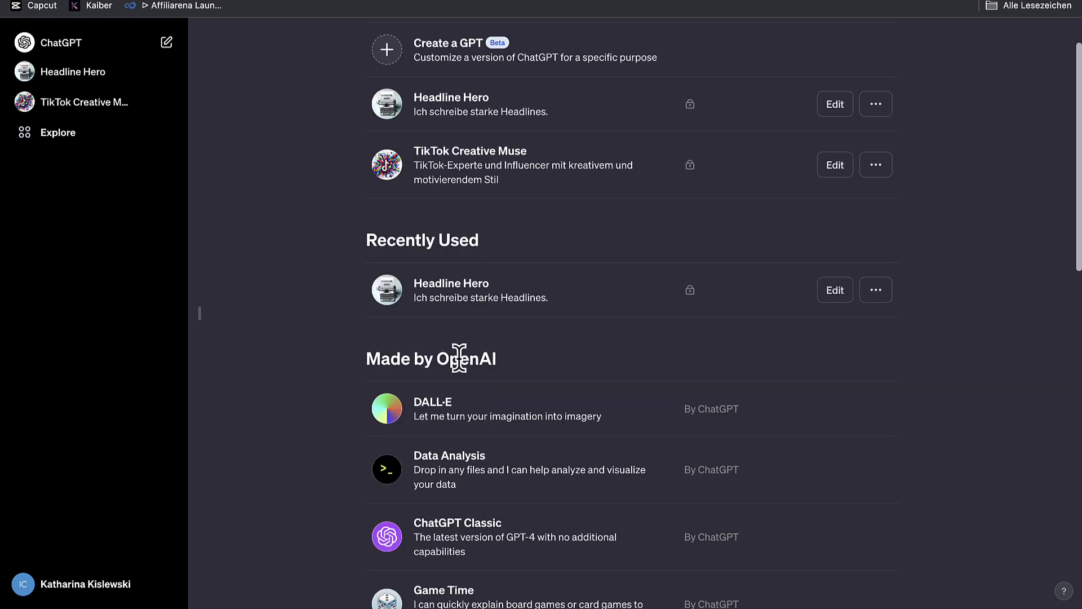
scroll(454, 349, "down", 2)
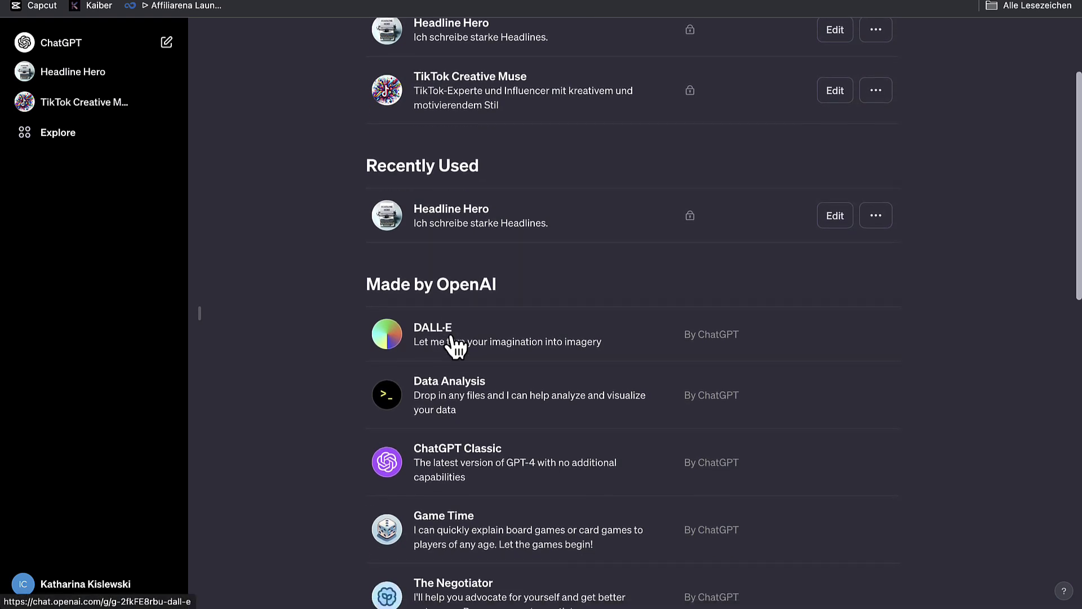
scroll(454, 338, "down", 1)
scroll(508, 268, "down", 2)
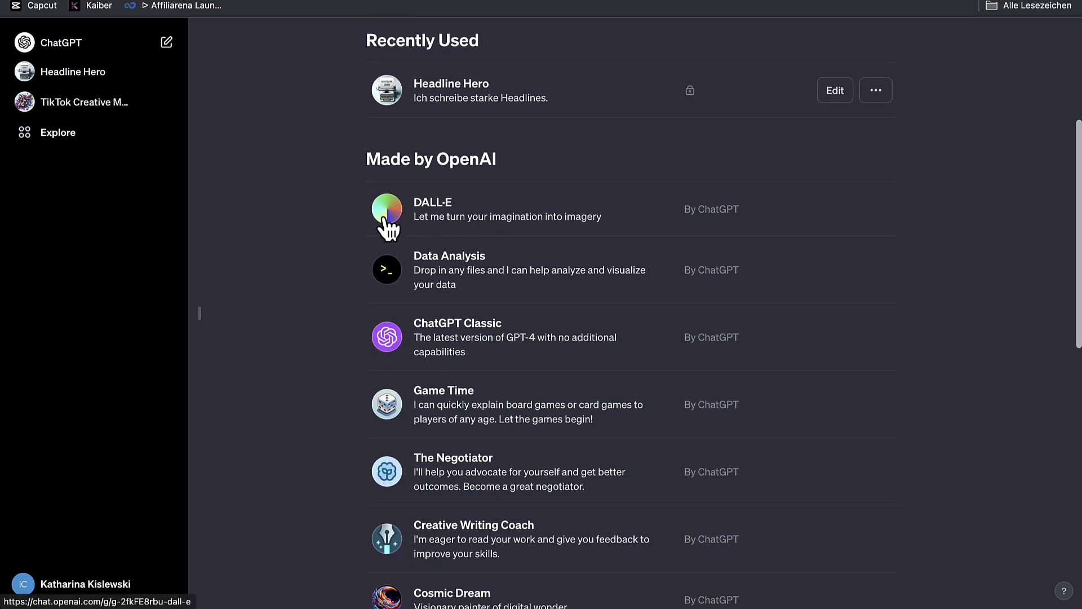
scroll(417, 329, "down", 3)
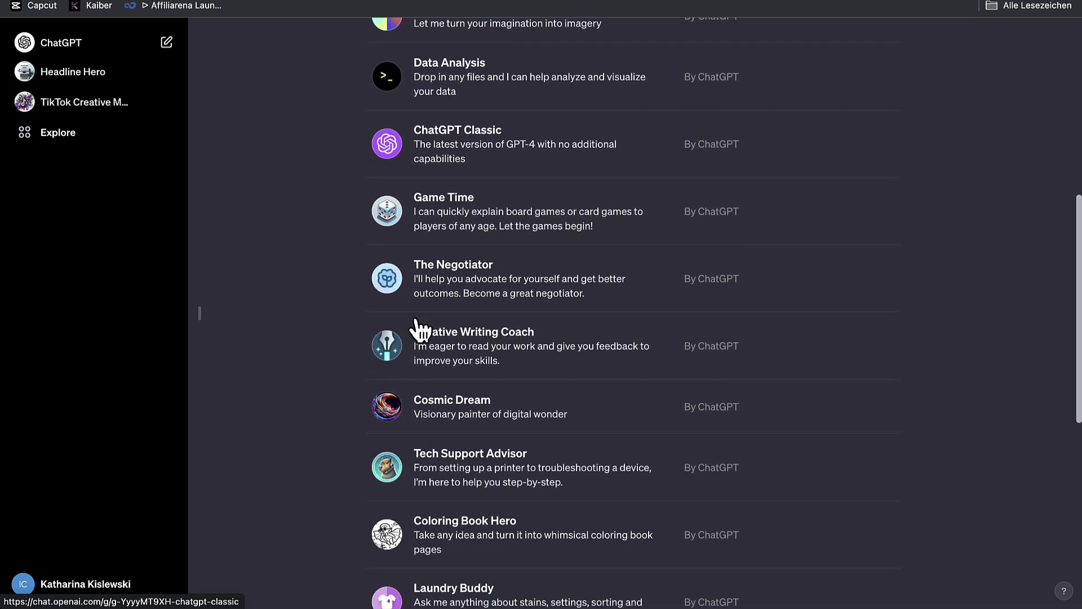
scroll(417, 333, "down", 1)
scroll(437, 326, "up", 1)
scroll(438, 328, "down", 5)
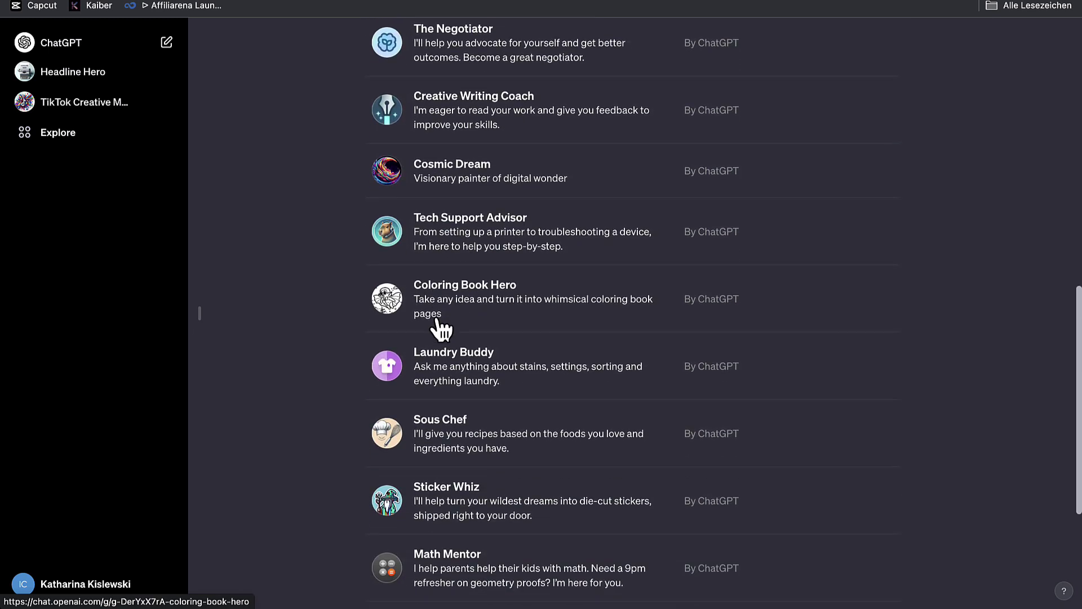
scroll(438, 328, "down", 2)
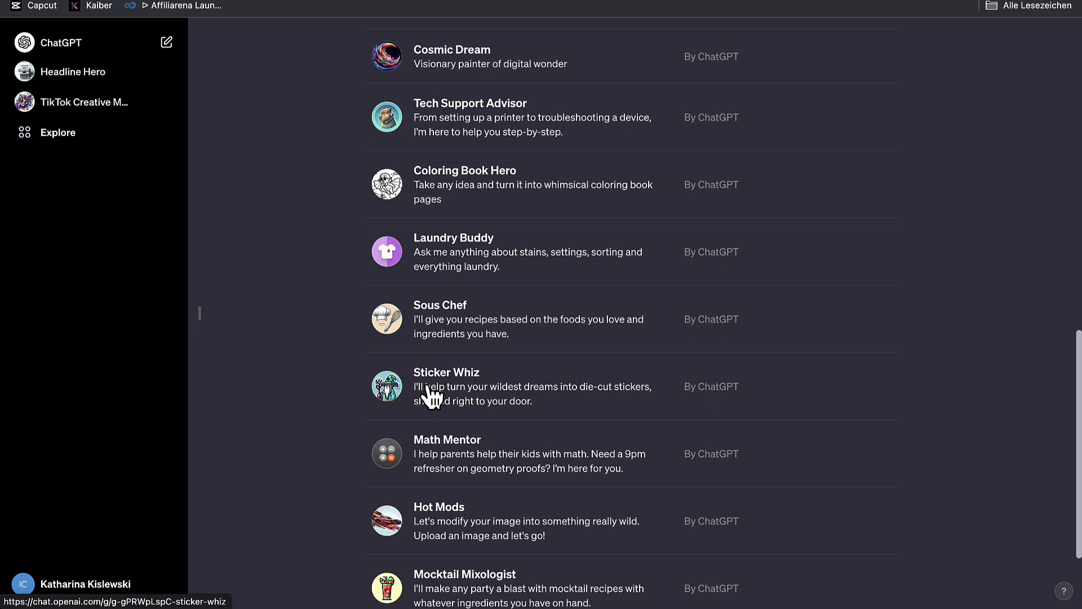
scroll(431, 394, "up", 12)
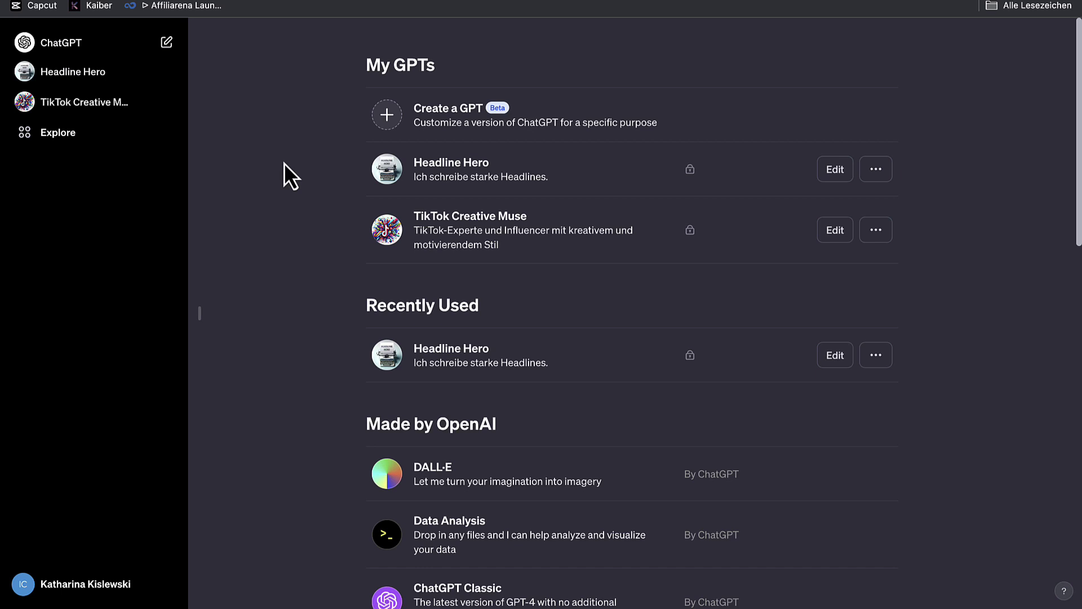
- Start creating a new GPT and instruct GPT Builder with "Schreib auf Deutsch."
left_click(387, 116)
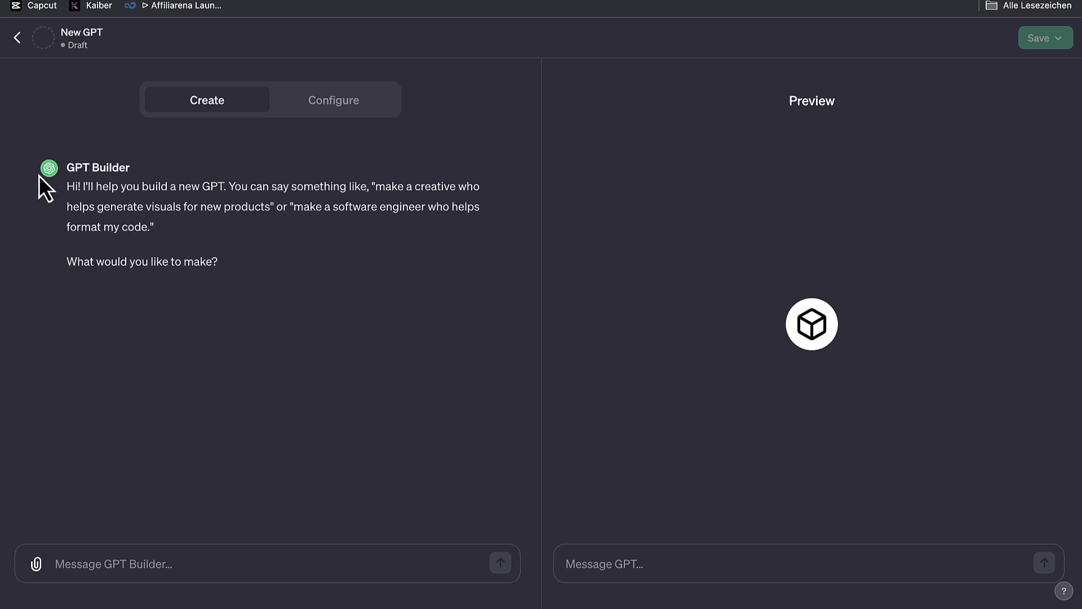
left_click_drag(65, 169, 112, 168)
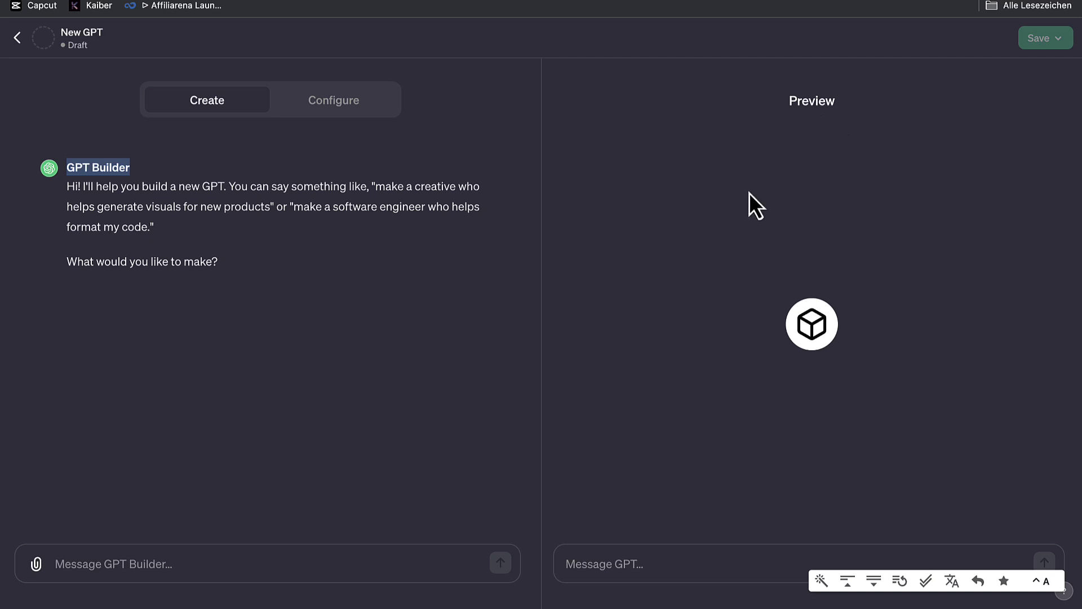
left_click(359, 324)
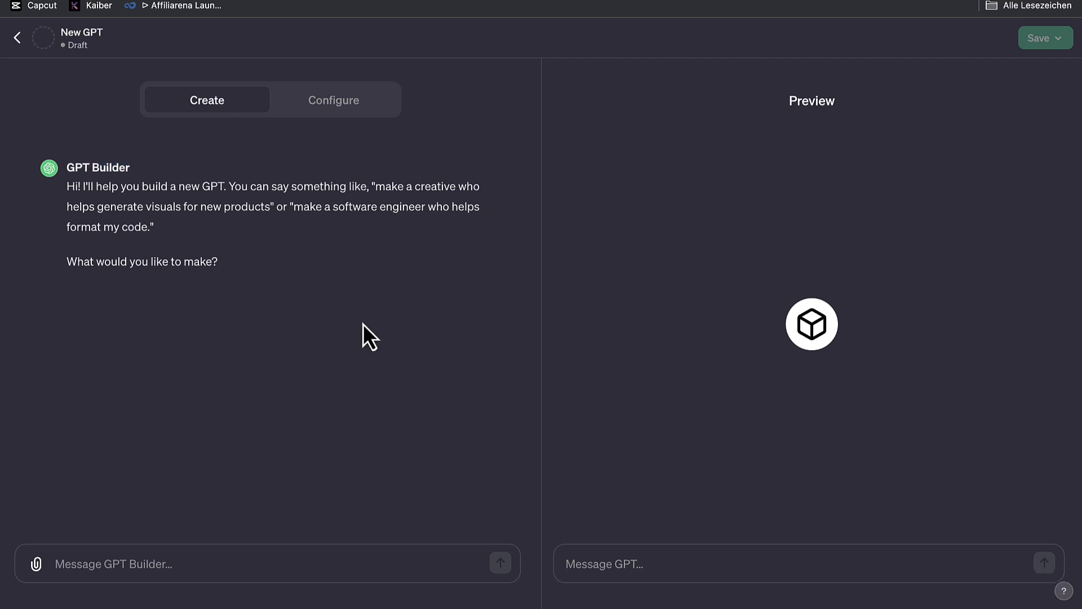
left_click(122, 566)
type("Schreib auf")
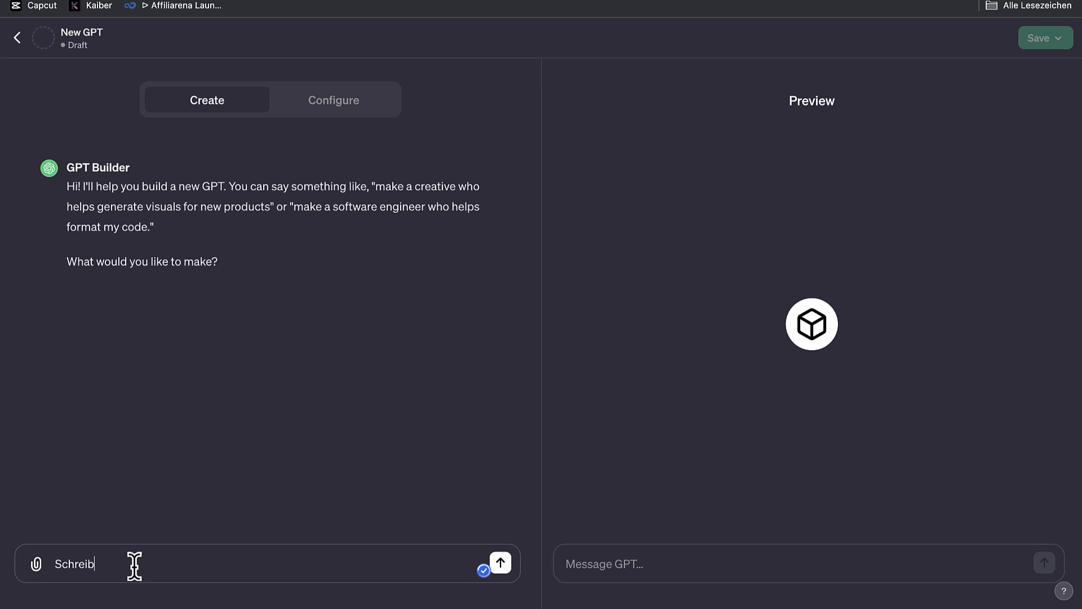
type(" Deutsch.")
key("Return")
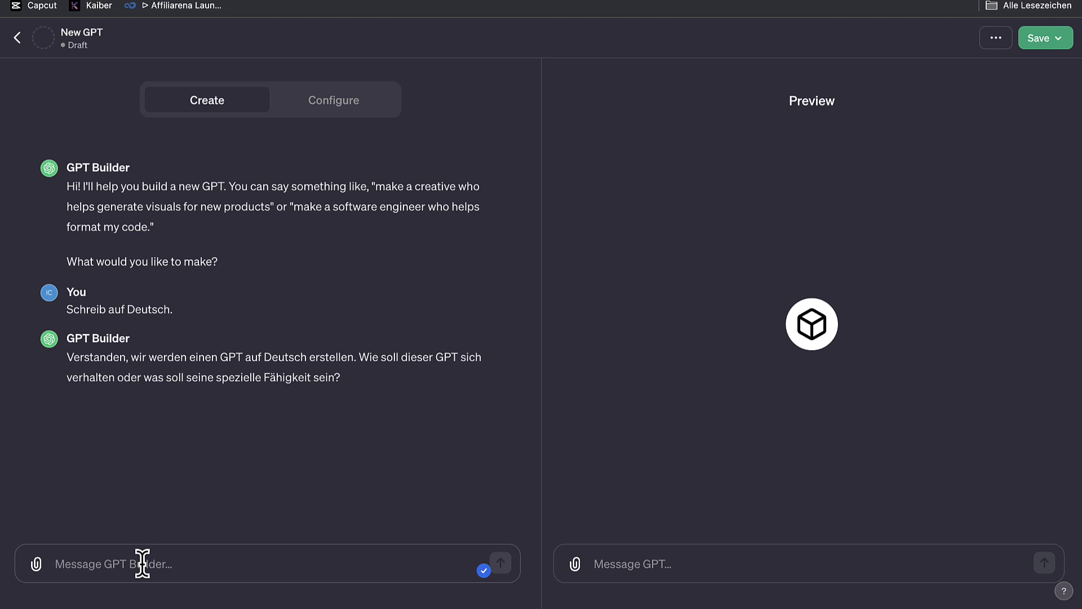
- Define the GPT's role by sending GPT Builder the message "Agiere als Experte für TikTok."
type("Agiere als Experte für TikTok.")
key("BackSpace")
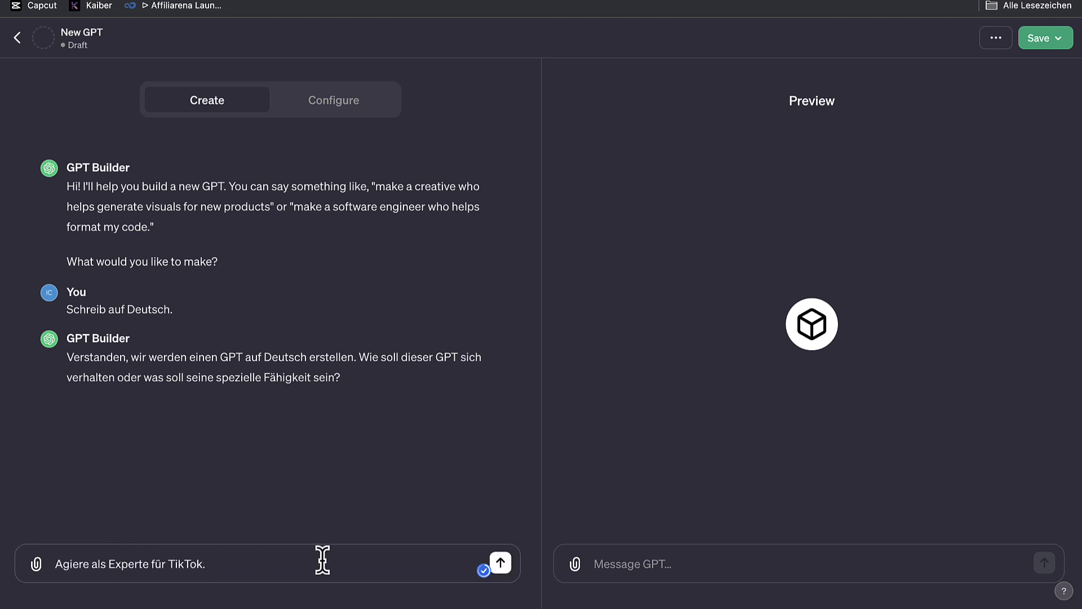
key("Return")
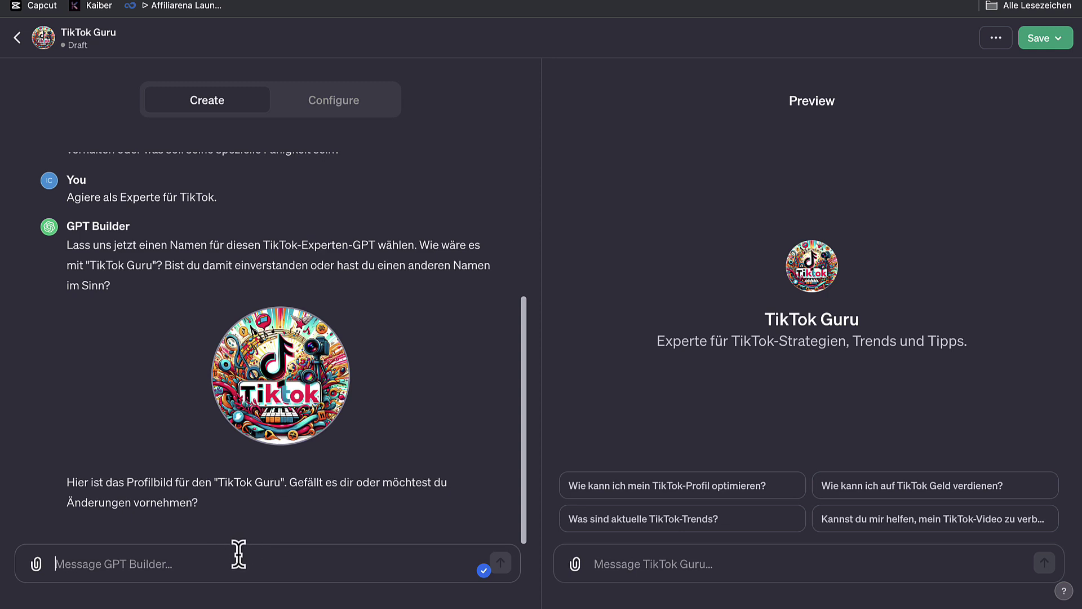
- Approve the suggested name and profile picture by replying "Gefällt mir." to GPT Builder
type("Gefällt m")
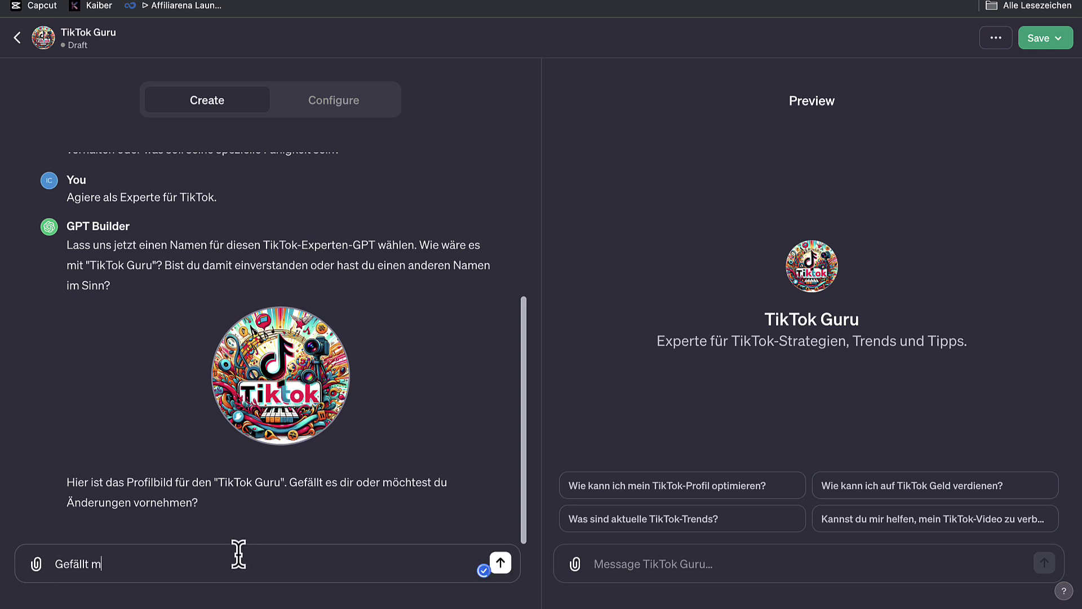
type("ir.")
key("Return")
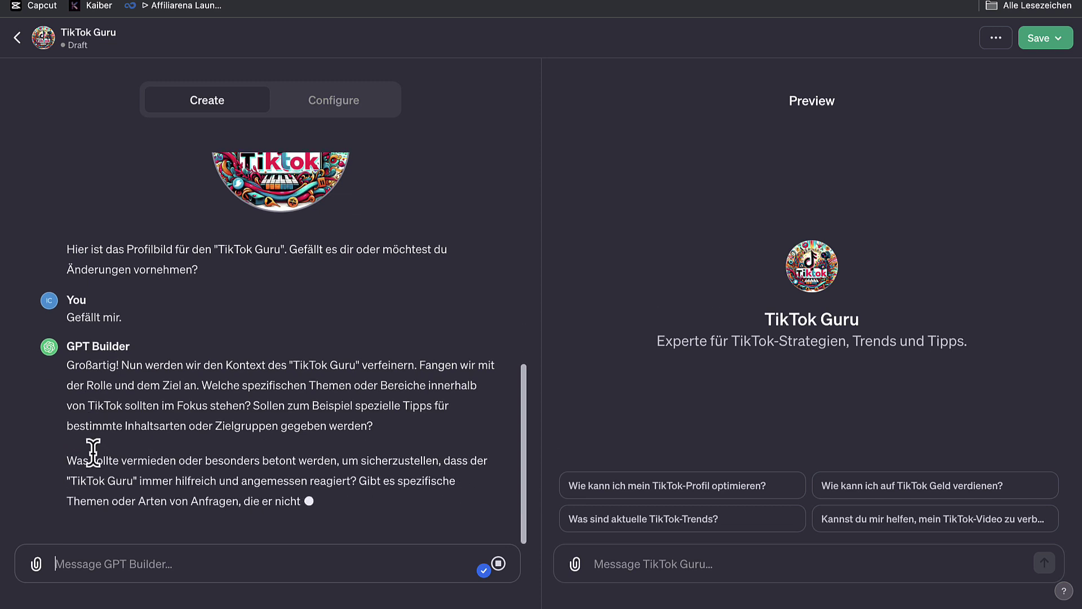
- Answer GPT Builder's focus and interaction questions with "Virale Skripte für TikTok-Videos schreiben." and "Bei Unklarheiten nachfragen."
type("Virale Skripte für TikTok-Videos schreiben.")
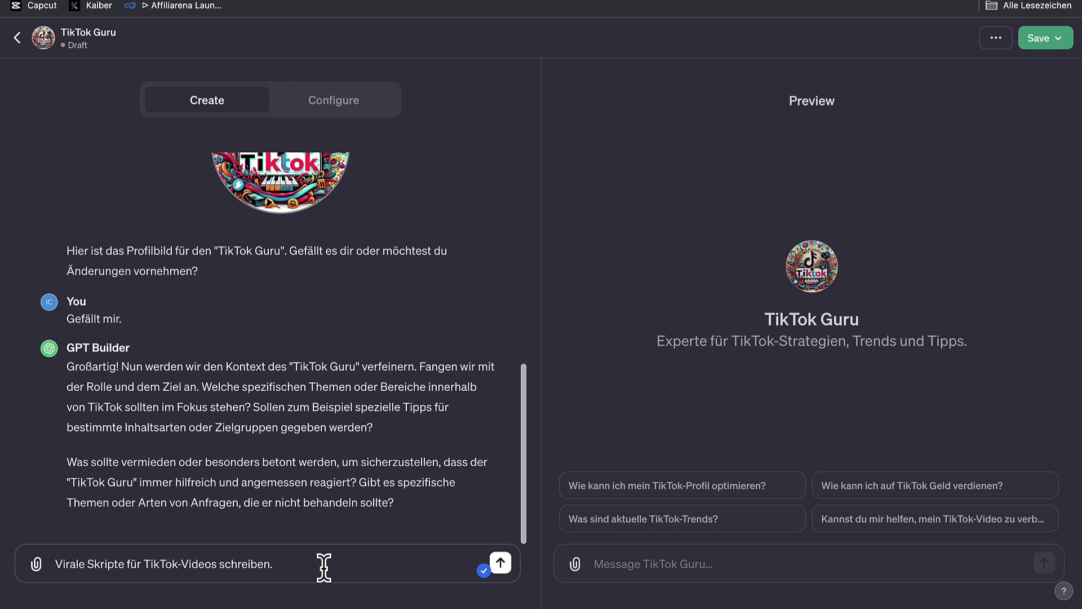
key("Return")
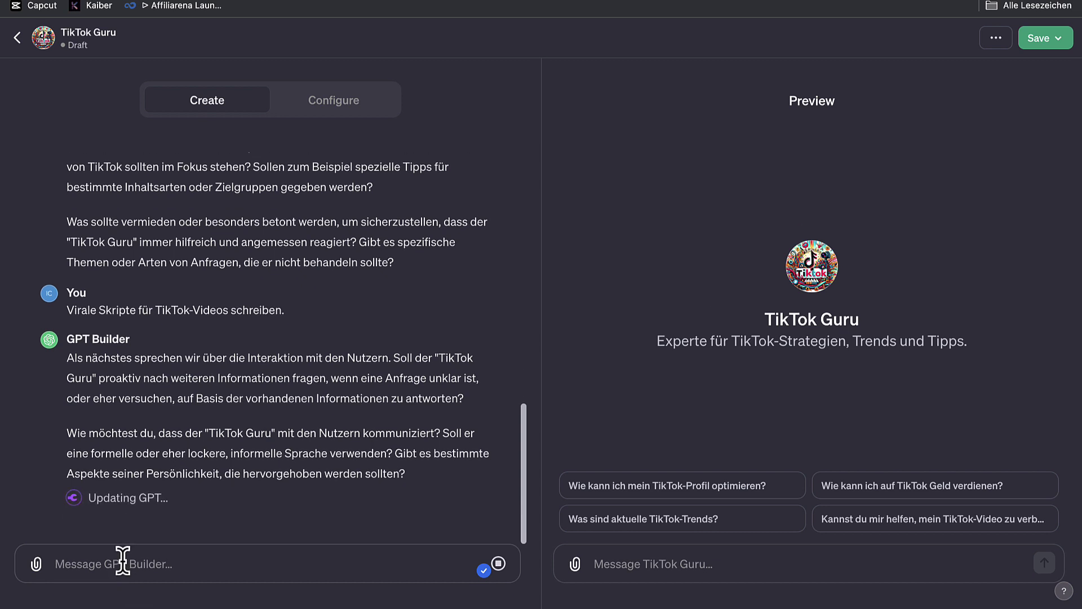
type("Bei Unklarheiten nachfragen.")
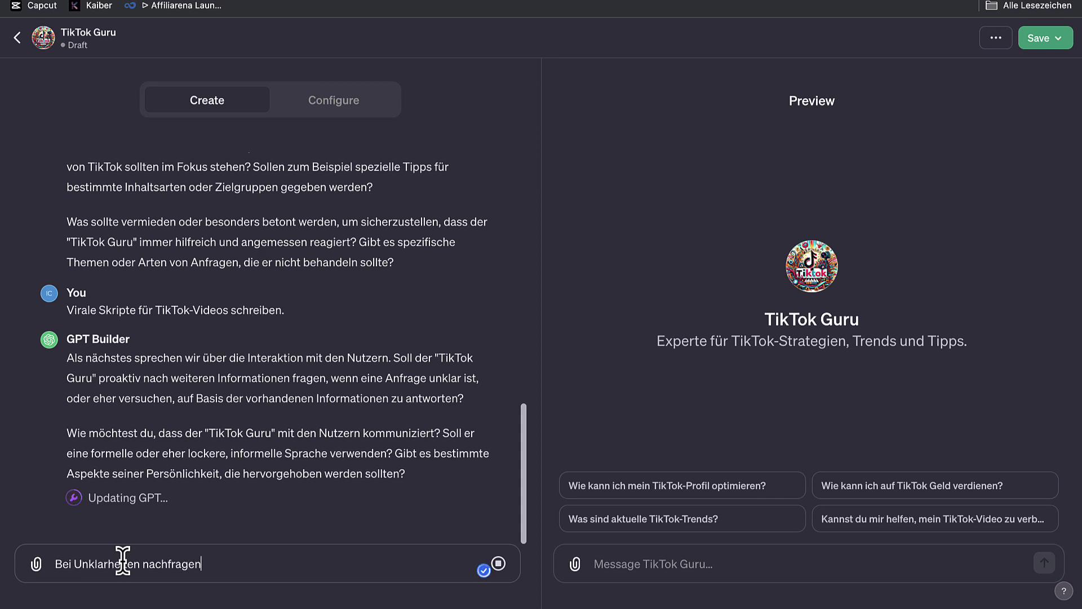
key("Return")
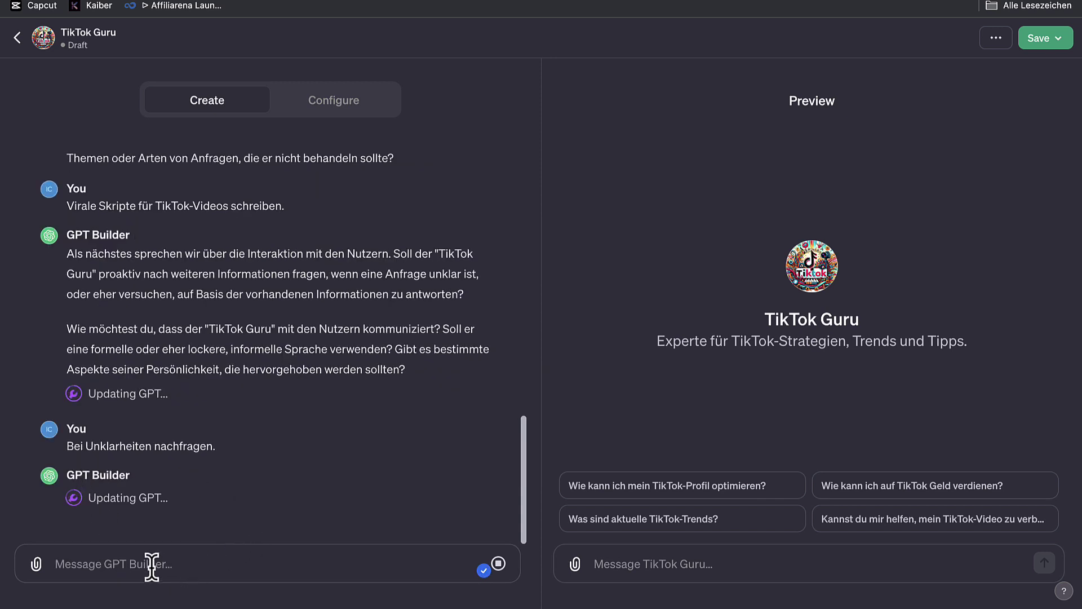